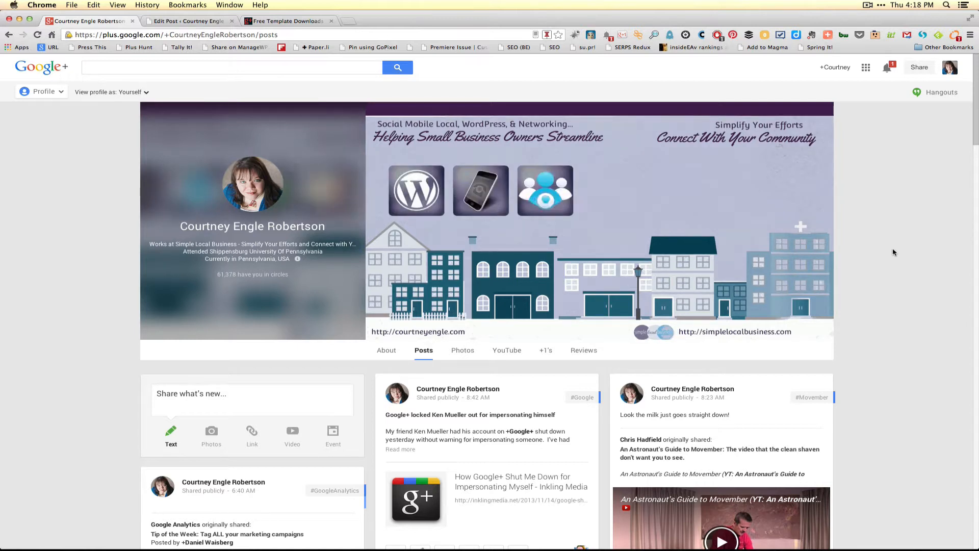
Step: Bring Keynote forward and review the cover slides adding the phone icon and all three icons
{"action": "key", "text": "super+Tab"}
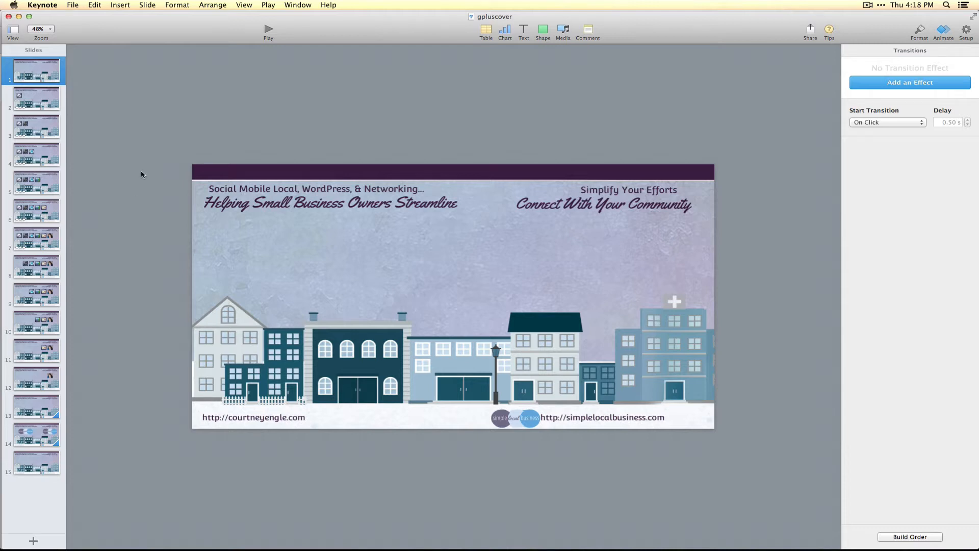
{"action": "left_click", "coordinate": [43, 102]}
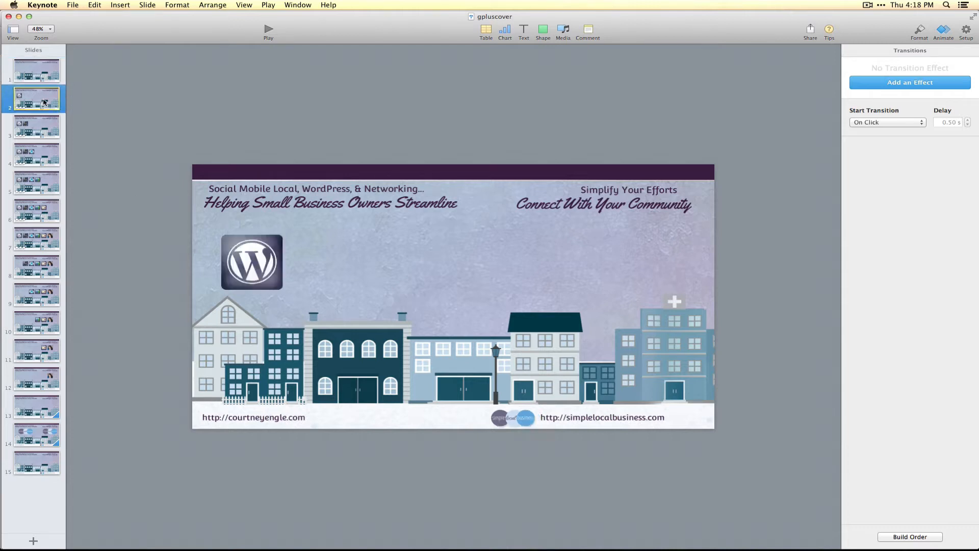
{"action": "left_click", "coordinate": [44, 135]}
{"action": "left_click", "coordinate": [45, 160]}
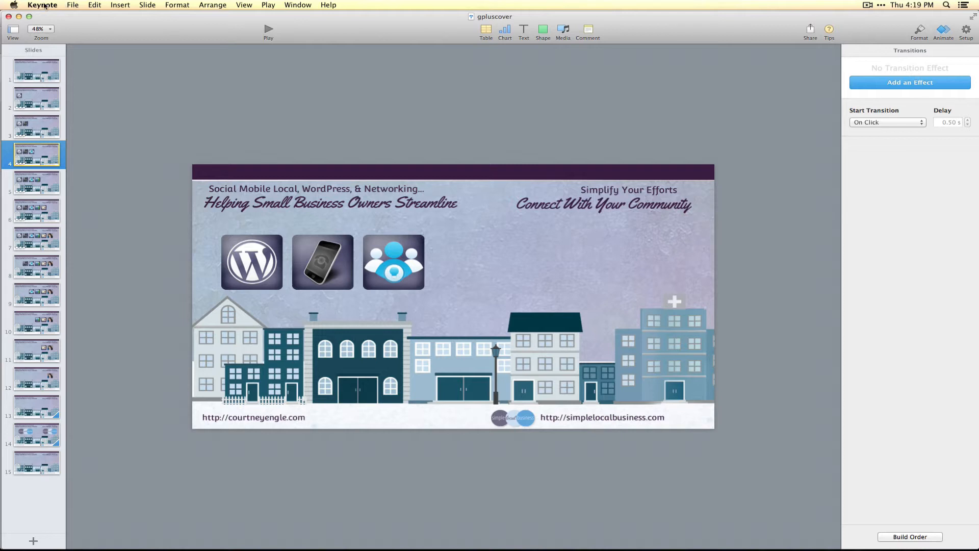
Step: Export the gpluscover slides as a QuickTime movie via File > Export To
{"action": "left_click", "coordinate": [71, 5]}
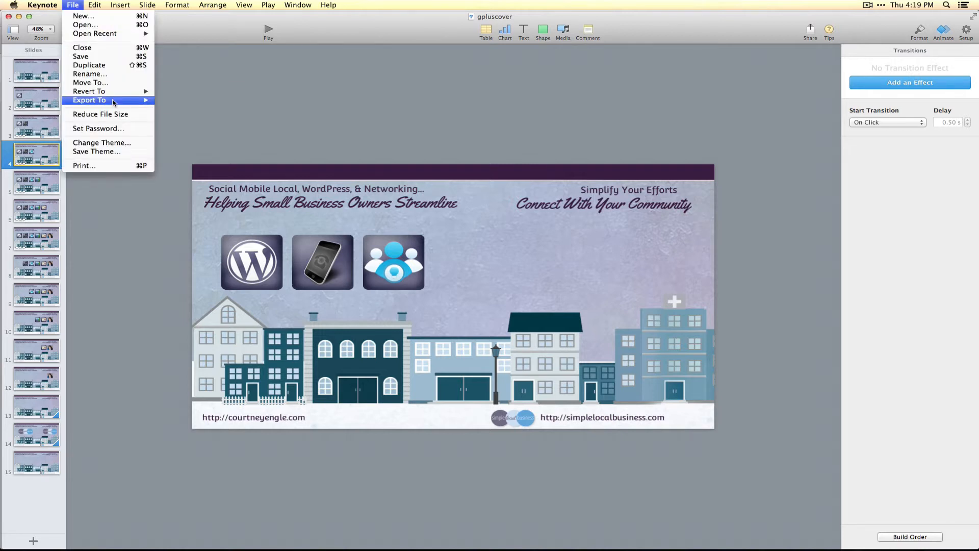
{"action": "mouse_move", "coordinate": [89, 99]}
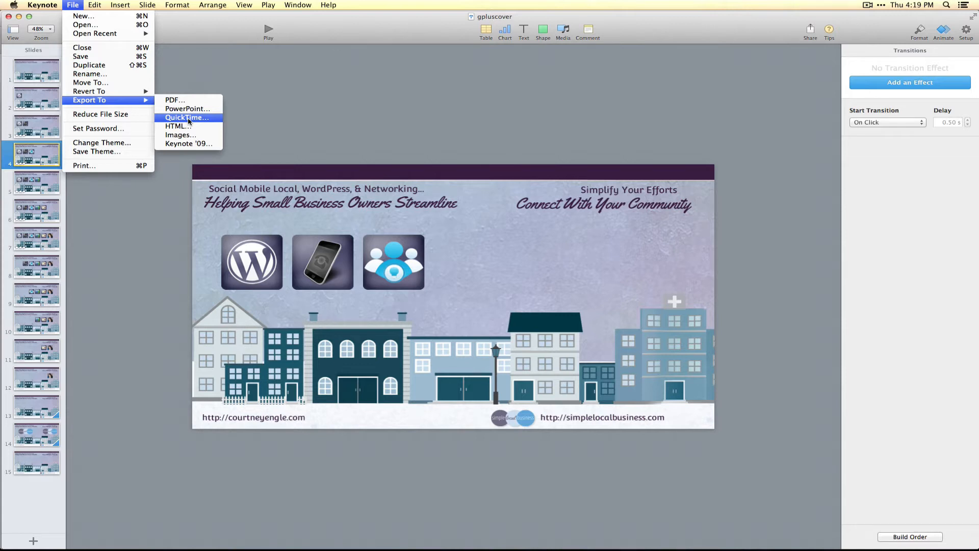
{"action": "left_click", "coordinate": [189, 119]}
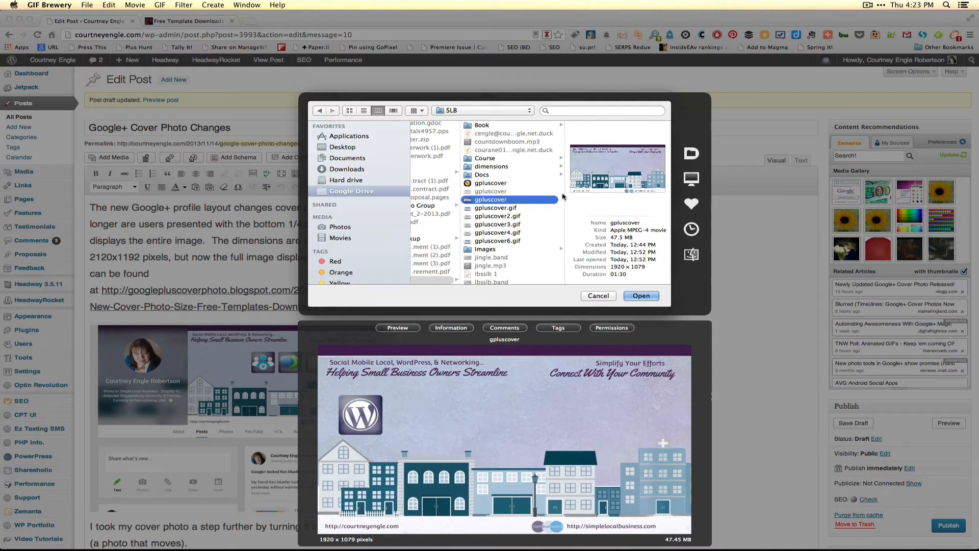
Step: Load the gpluscover GIF Brewery recipe, opening the 1920×1079 cover movie
{"action": "left_click", "coordinate": [503, 183]}
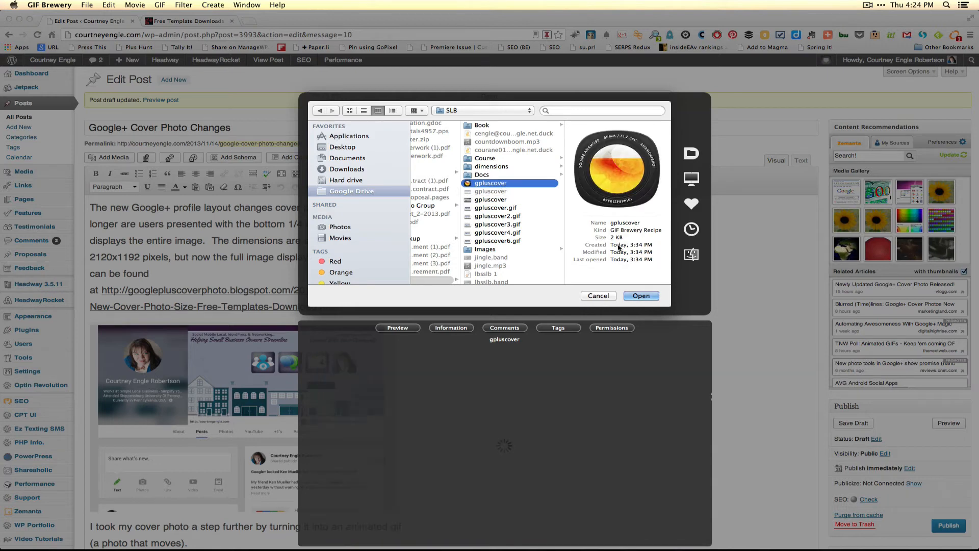
{"action": "left_click", "coordinate": [641, 296]}
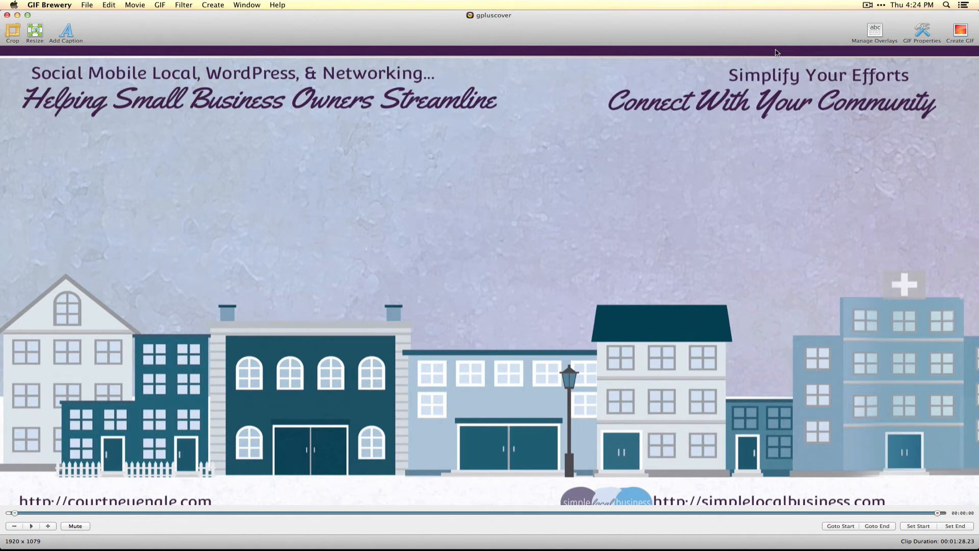
Step: In GIF Properties, set the adaptive palette to 192 colors instead of 256
{"action": "left_click", "coordinate": [923, 32]}
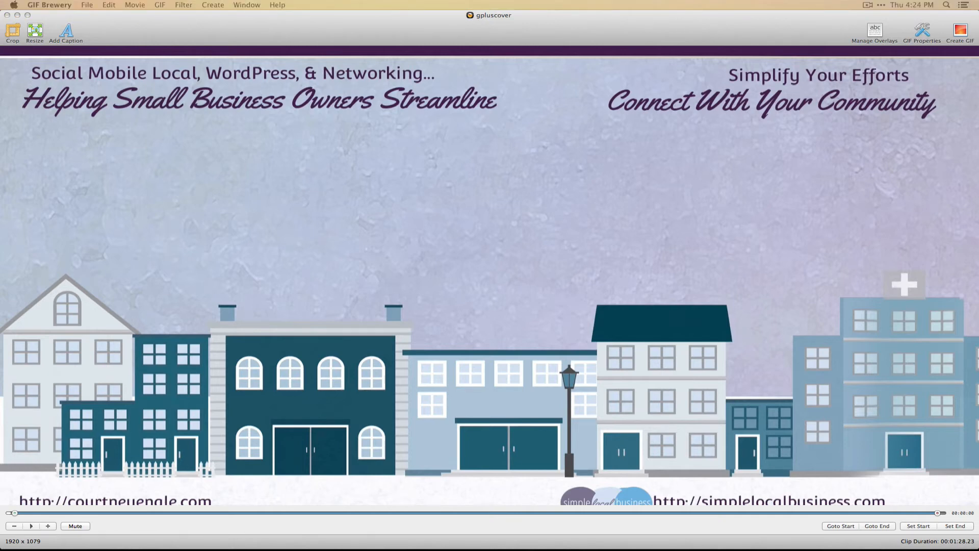
{"action": "left_click_drag", "start_coordinate": [369, 196], "coordinate": [378, 143]}
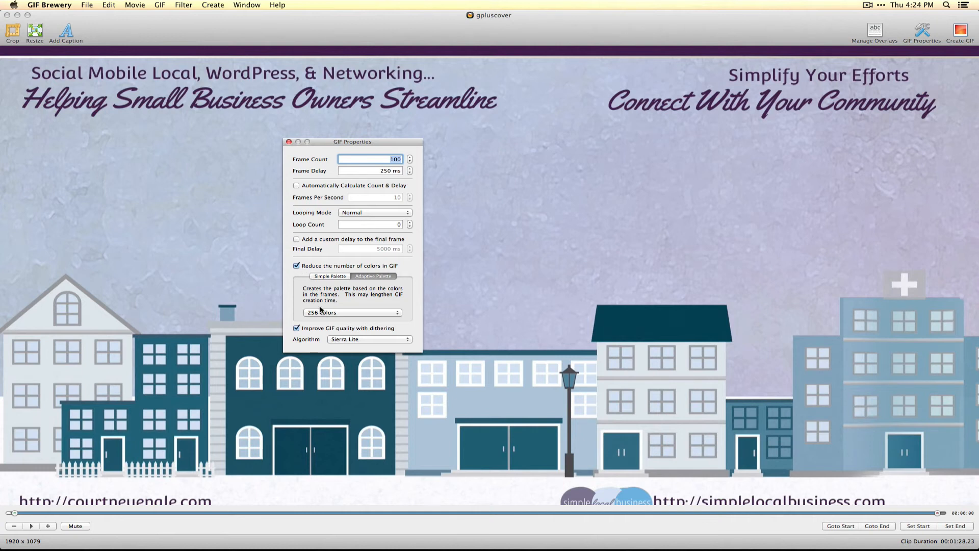
{"action": "left_click", "coordinate": [344, 312]}
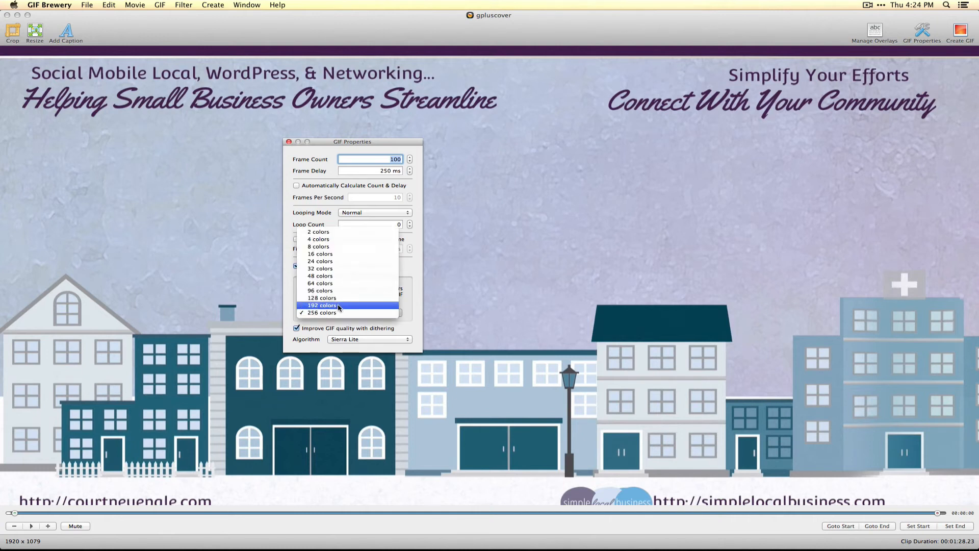
{"action": "left_click", "coordinate": [339, 305]}
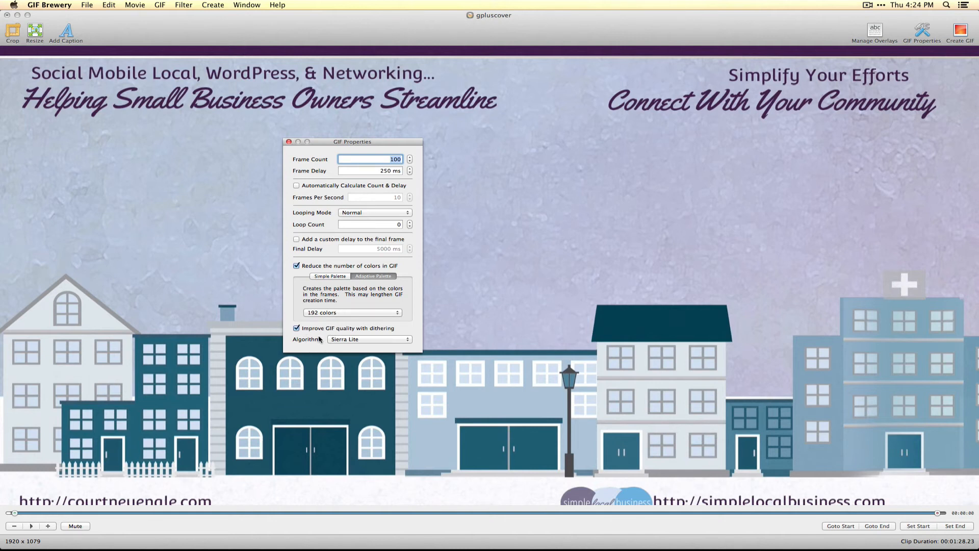
{"action": "left_click", "coordinate": [289, 142]}
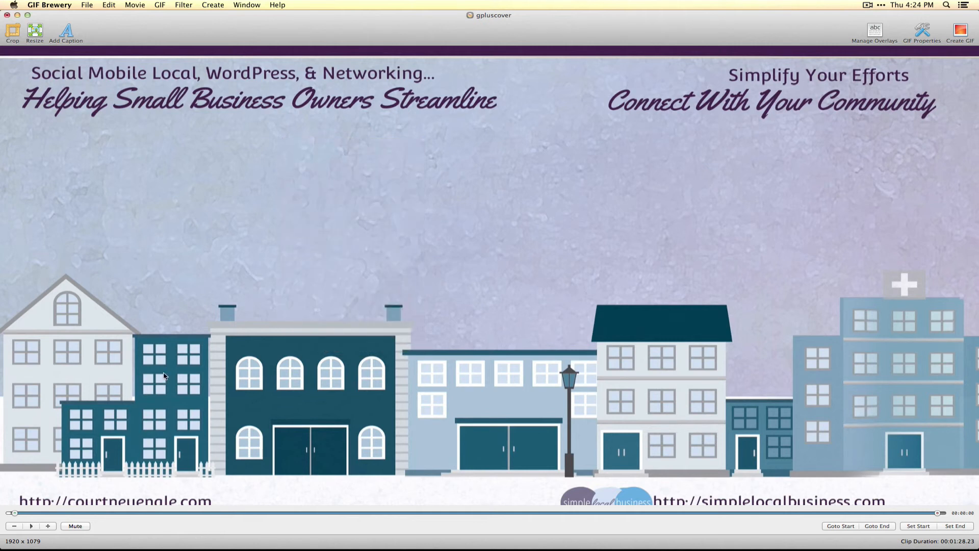
Step: Show the Google+ cover picker's Upload option in Chrome, then return to GIF Brewery
{"action": "key", "text": "super+Tab"}
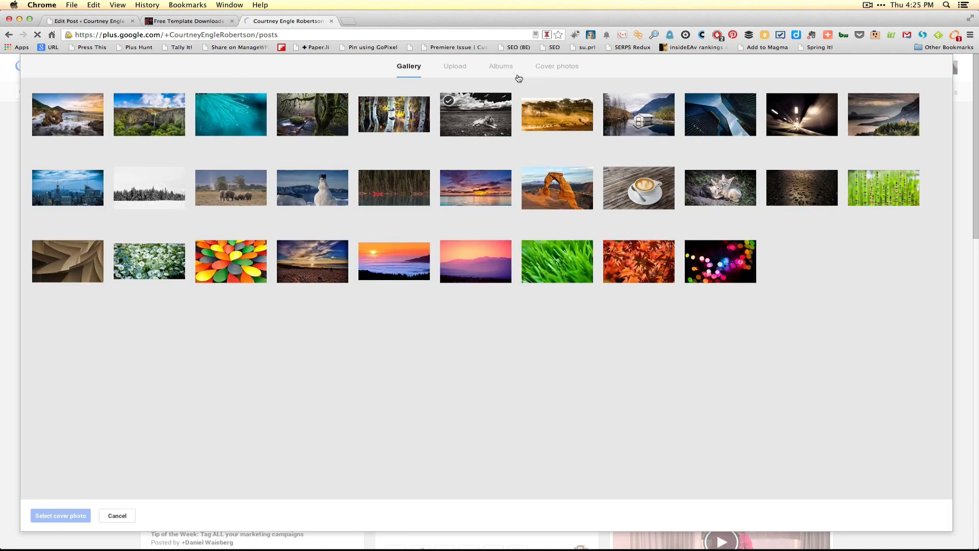
{"action": "left_click", "coordinate": [456, 68]}
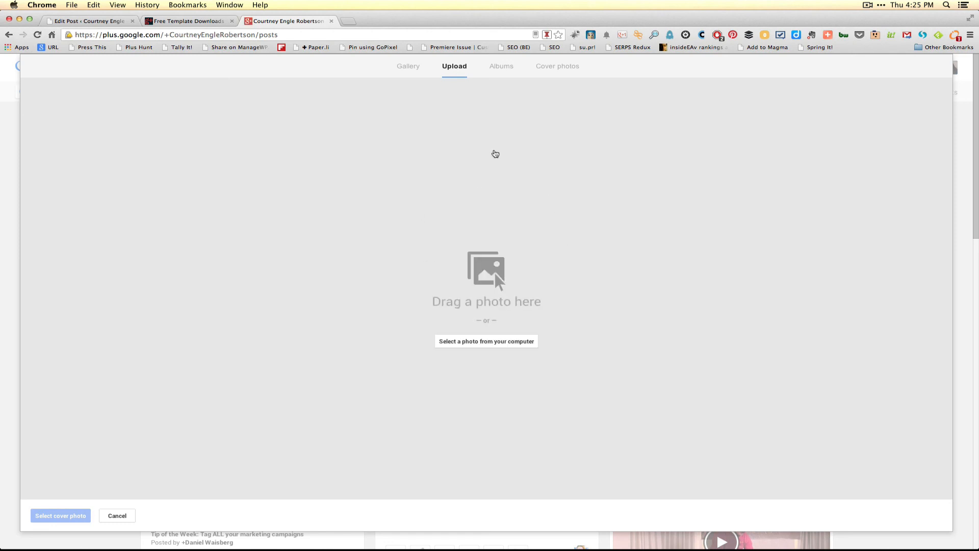
{"action": "key", "text": "super+Tab"}
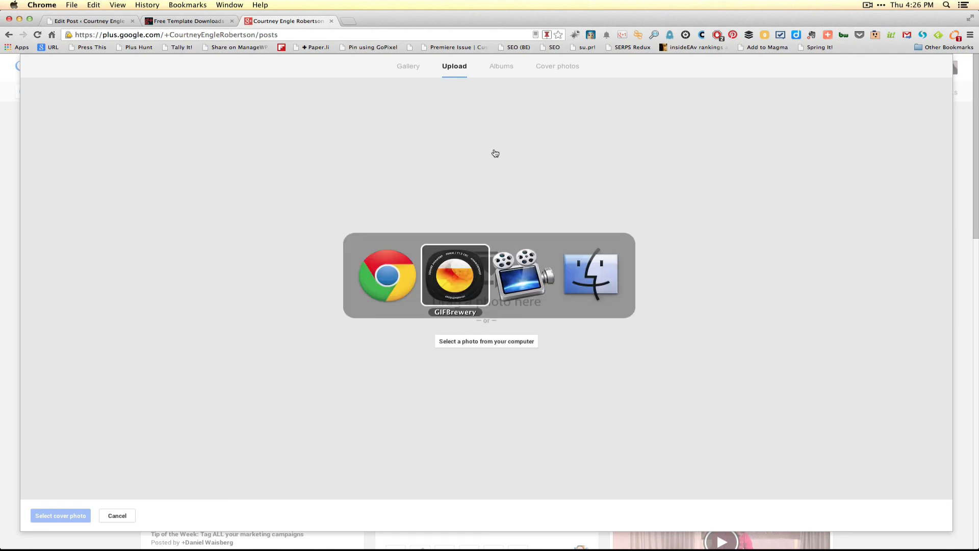